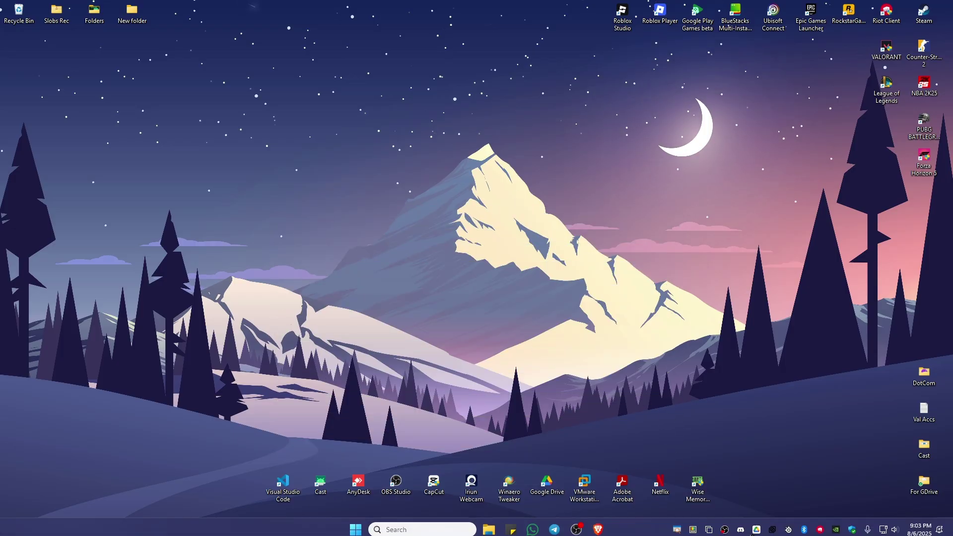
Step: Exit the Riot Client using its Riot Games system tray icon menu
right_click(820, 528)
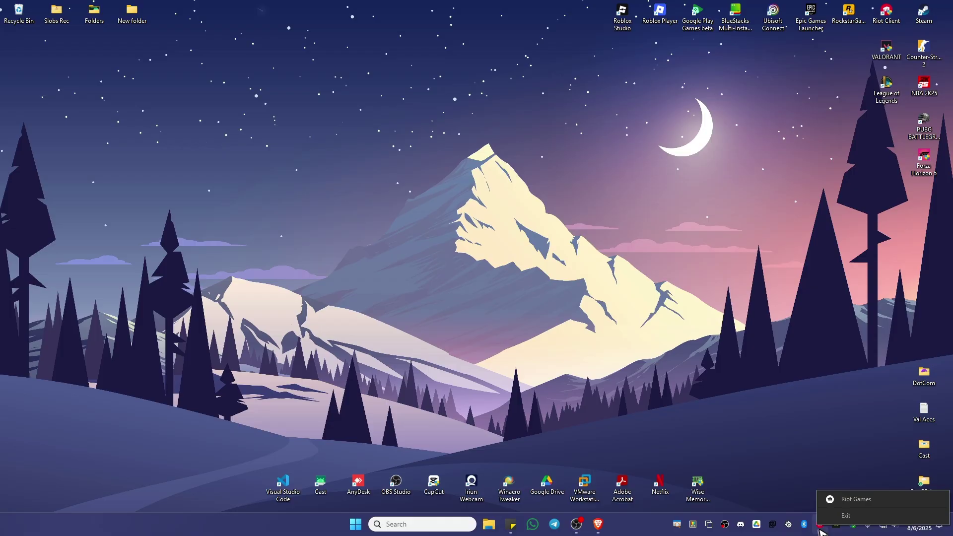
click(836, 517)
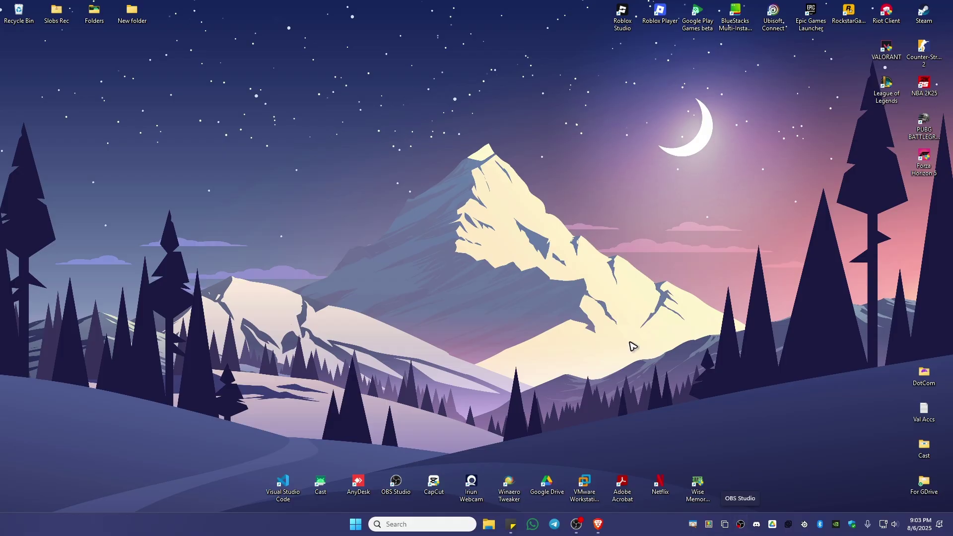
Step: Launch Services from a Start search for 'ser' and select the vgc service
click(420, 524)
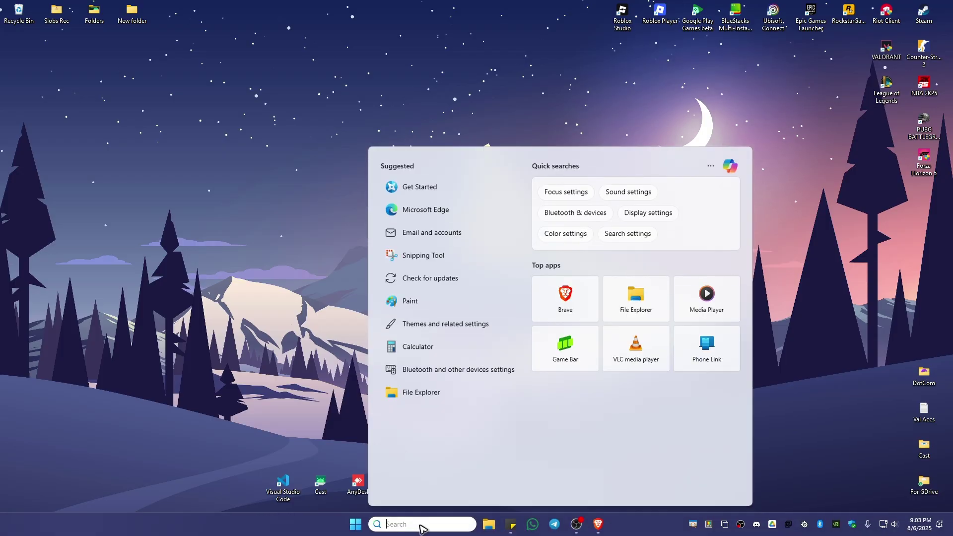
text(ser)
key(Return)
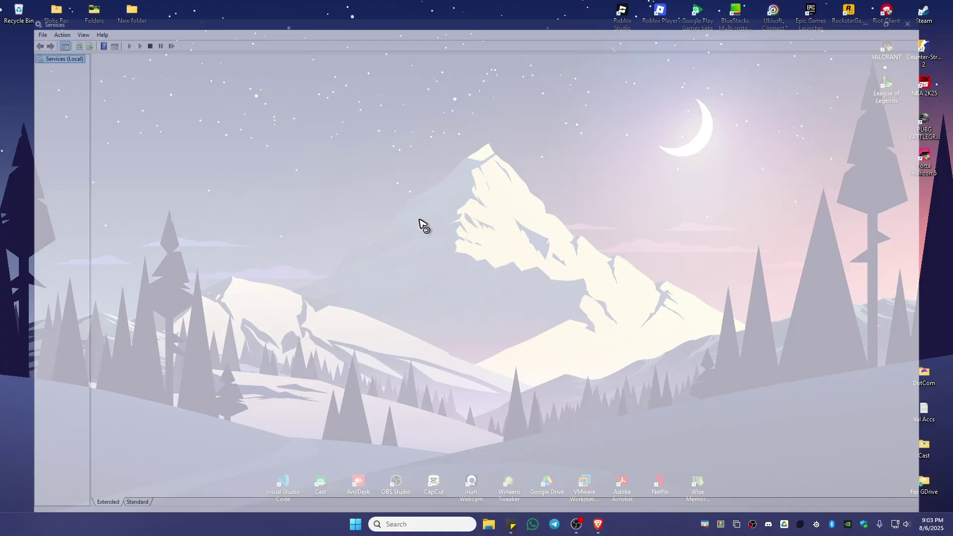
drag(949, 90, 947, 402)
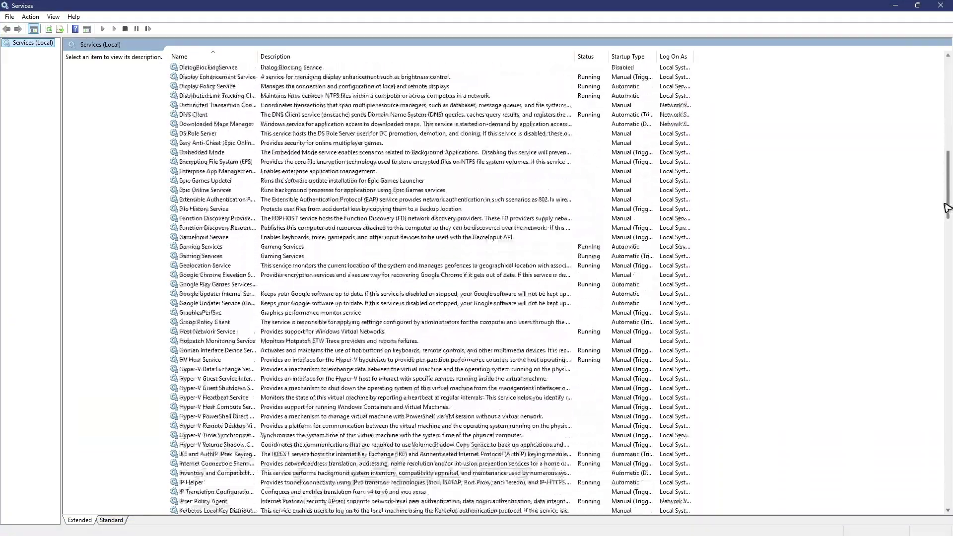
scroll(921, 430, down, 1)
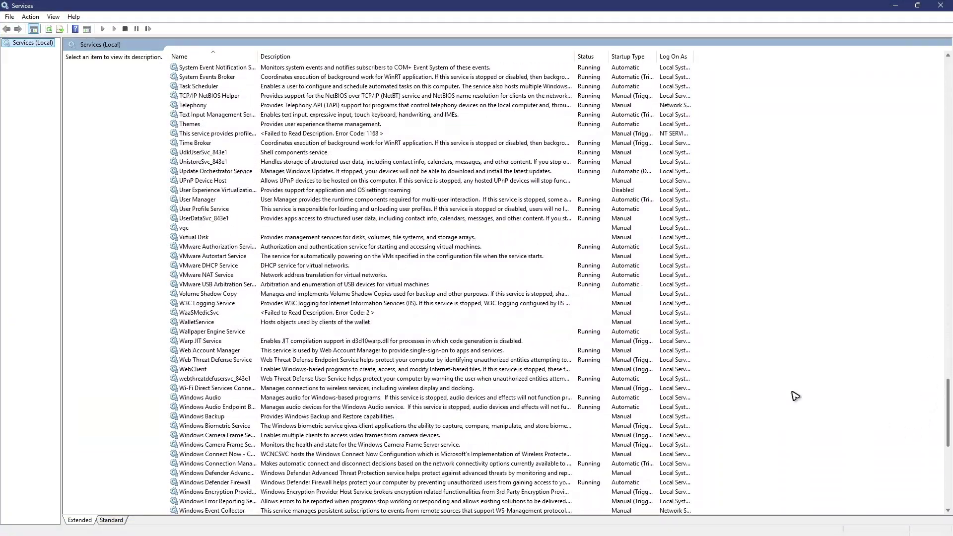
click(194, 228)
Step: Set the vgc service's startup type to Automatic, apply it, and start the service
right_click(219, 232)
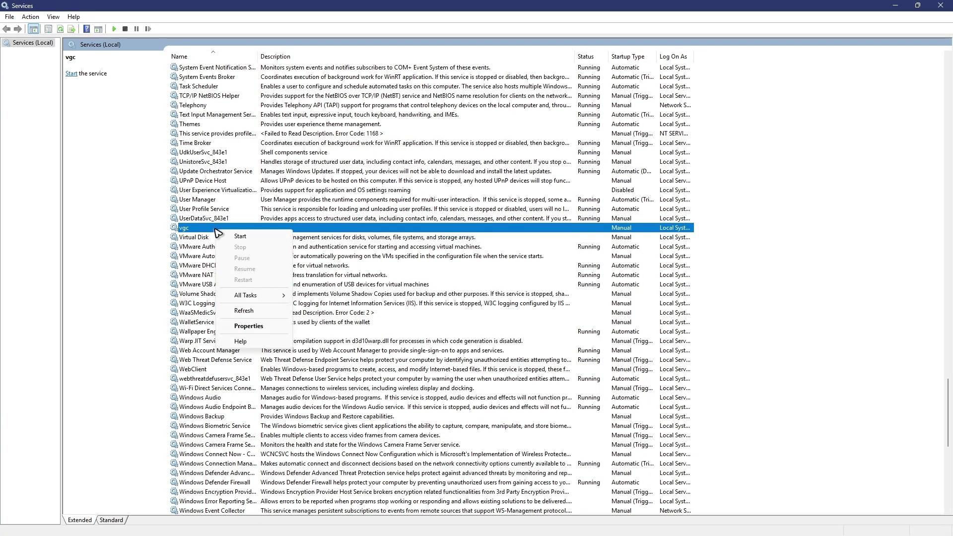
click(254, 326)
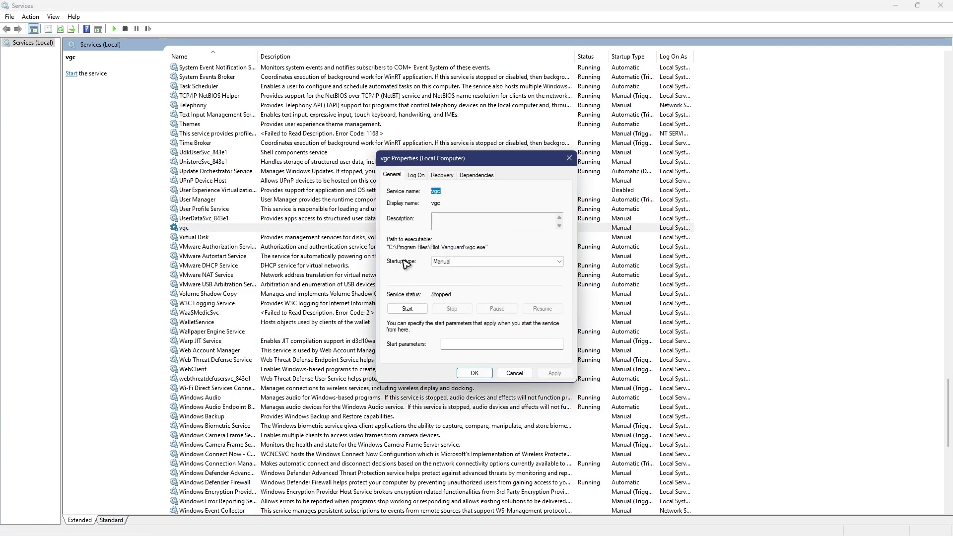
click(447, 262)
click(458, 281)
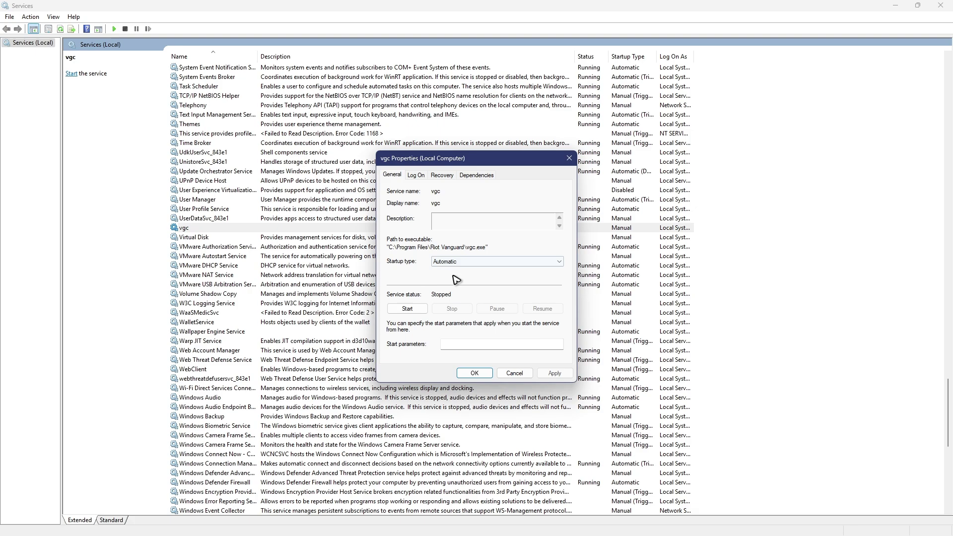
click(555, 372)
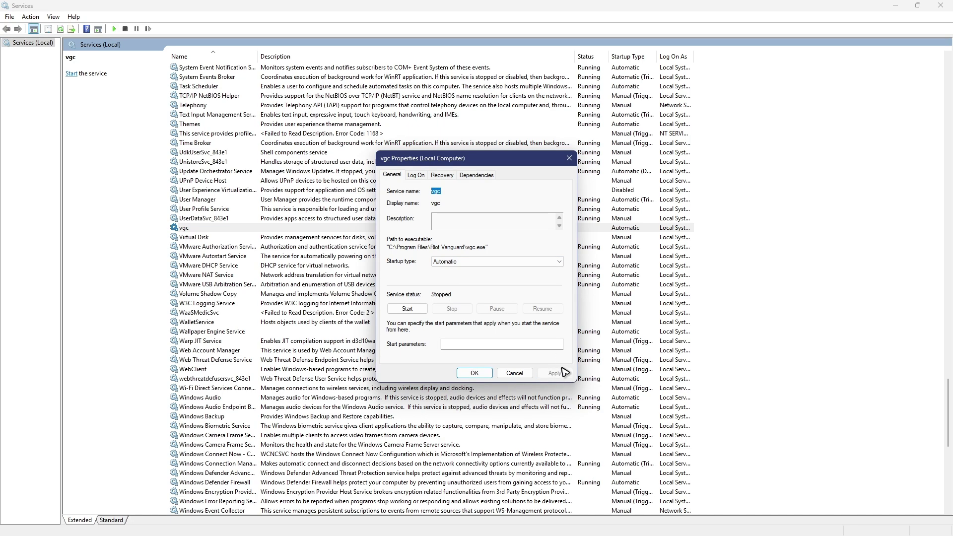
click(407, 309)
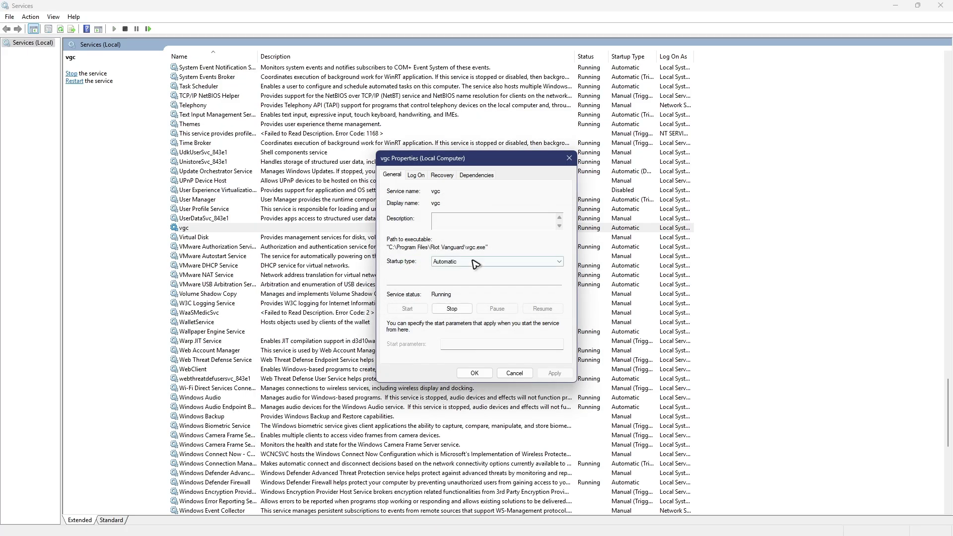
click(475, 373)
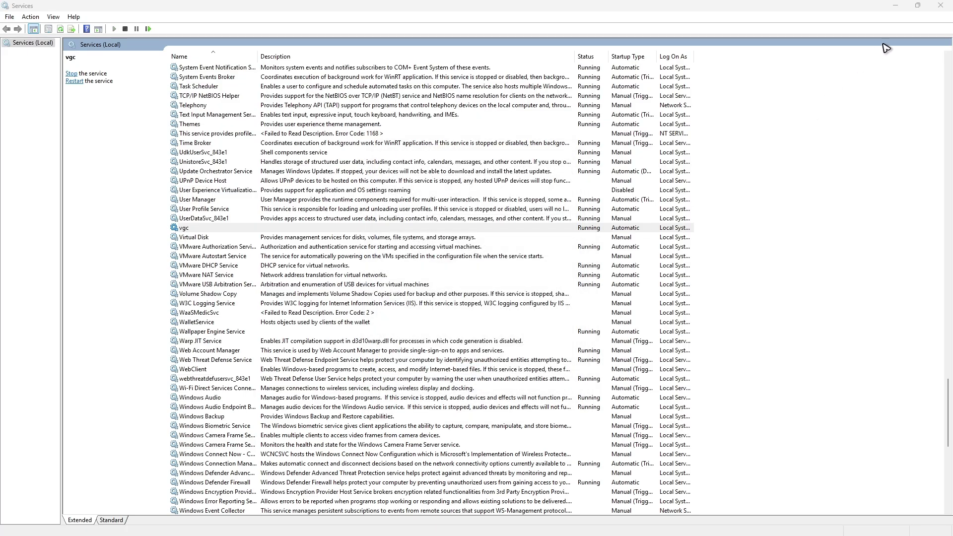
Step: Close Services and open 'Add or remove programs' from Windows search
click(940, 10)
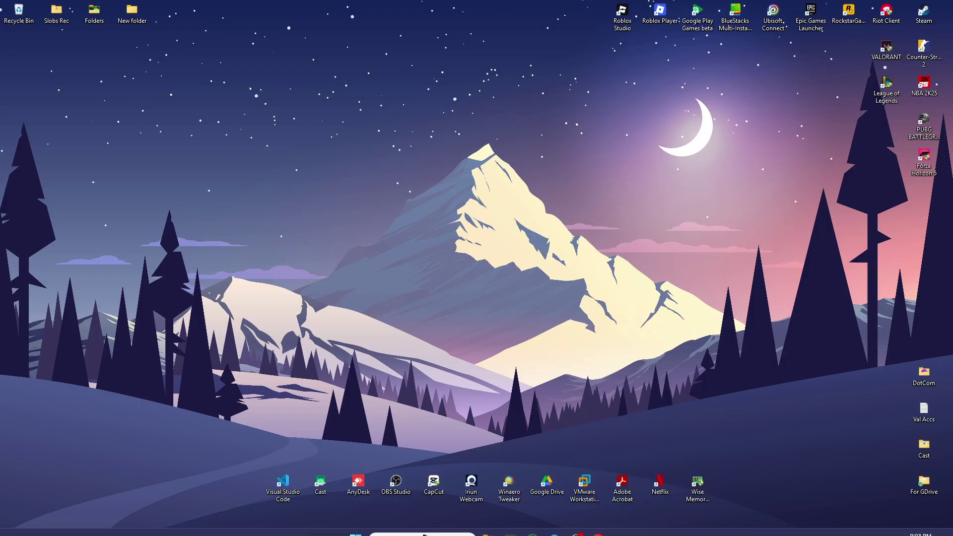
click(421, 524)
text(add or remove)
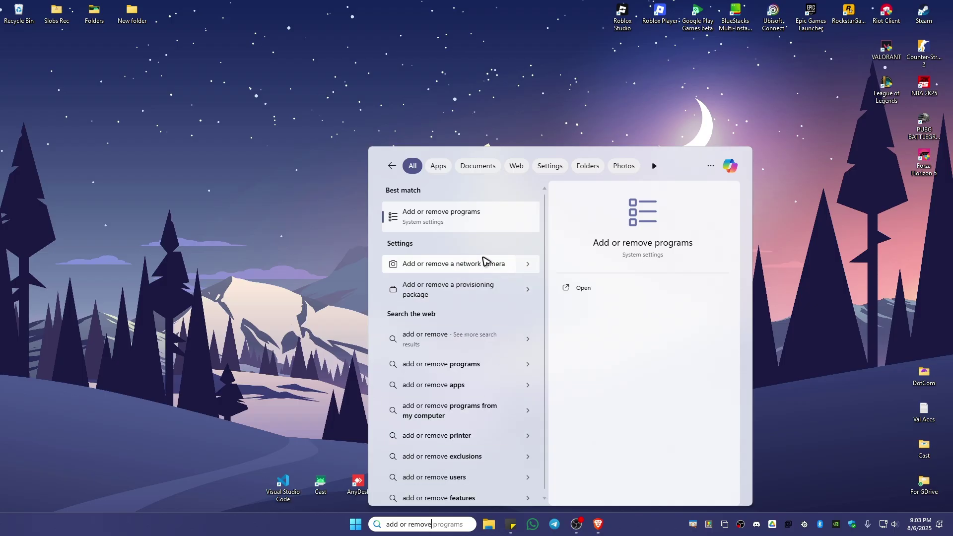
click(439, 217)
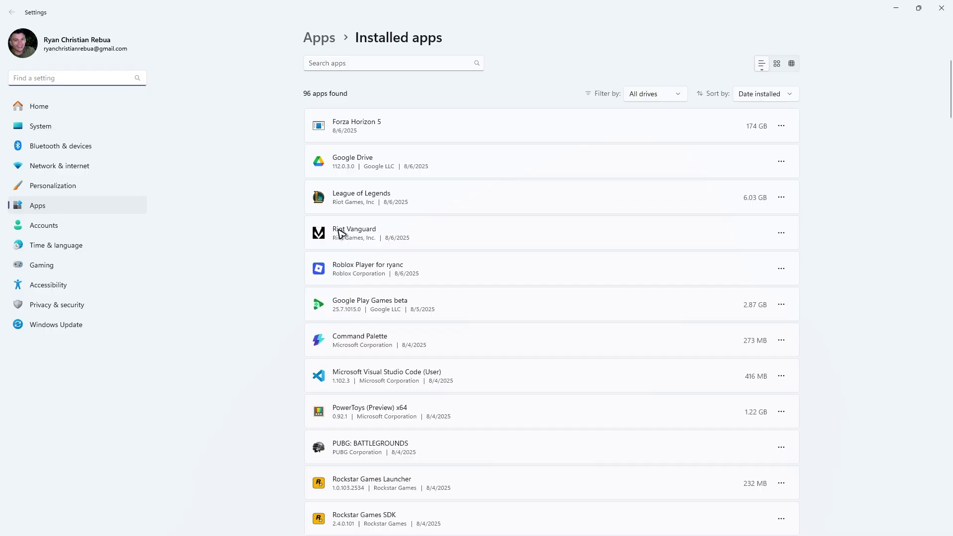
Step: Uninstall Riot Vanguard from Installed apps, confirming both prompts, then close Settings
click(781, 233)
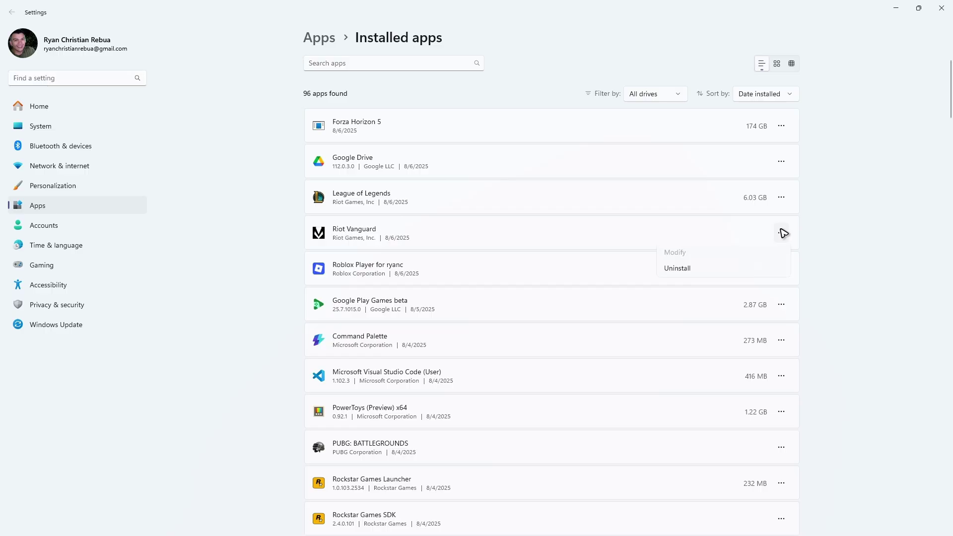
click(698, 272)
click(759, 286)
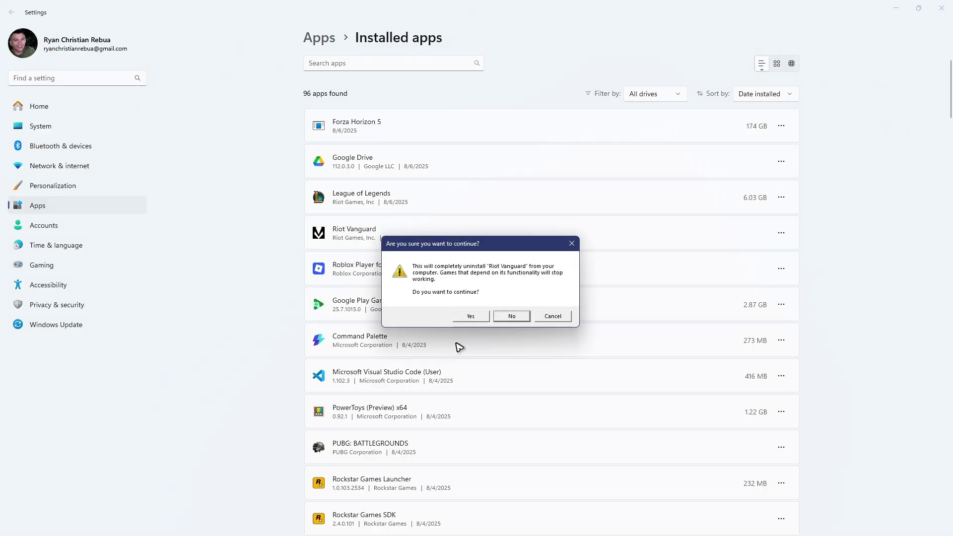
drag(467, 244, 494, 226)
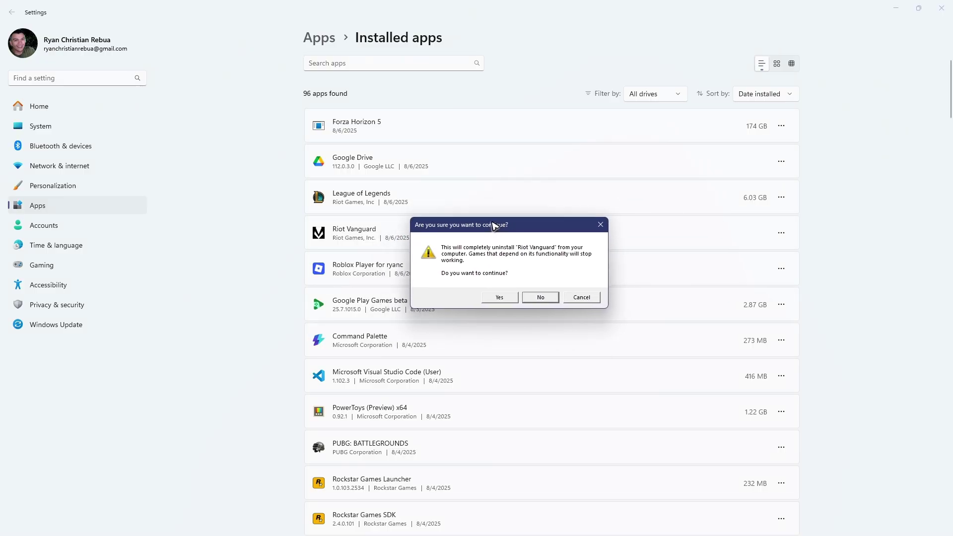
click(501, 297)
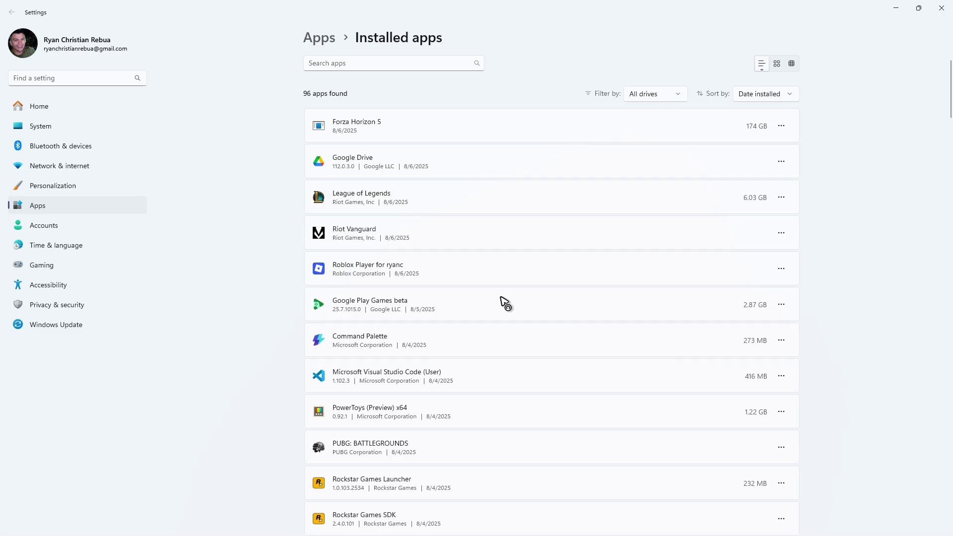
click(945, 9)
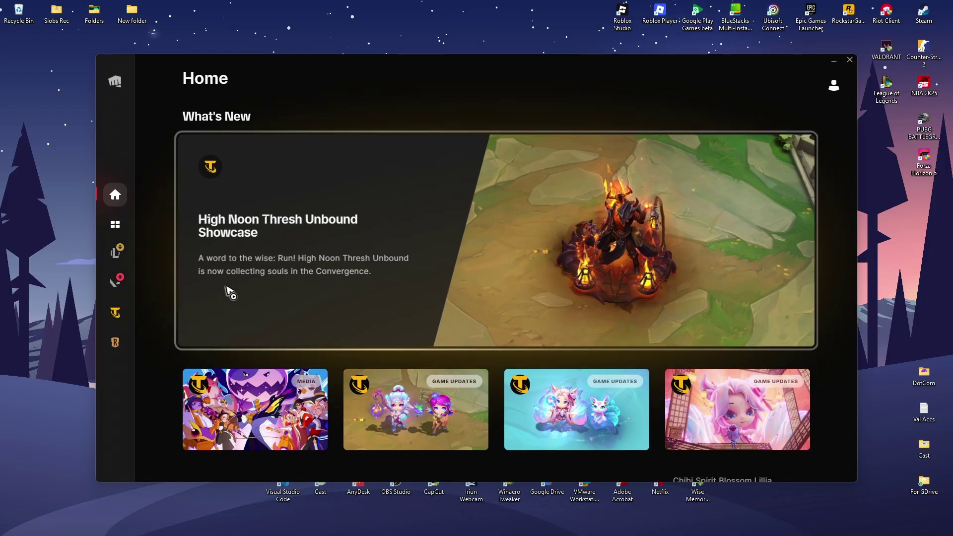
Step: Open League of Legends in the Riot Client sidebar and start its update
click(116, 254)
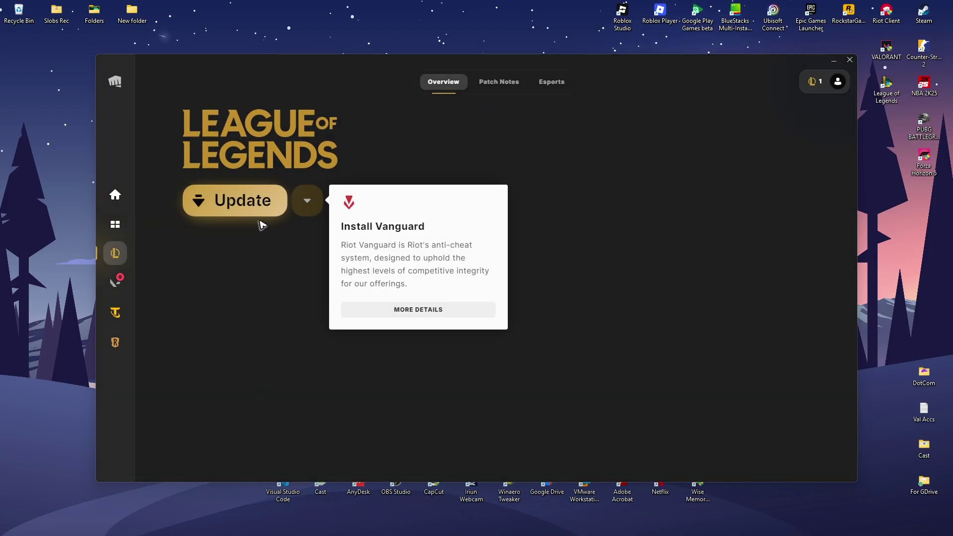
click(257, 204)
mouse_move(116, 281)
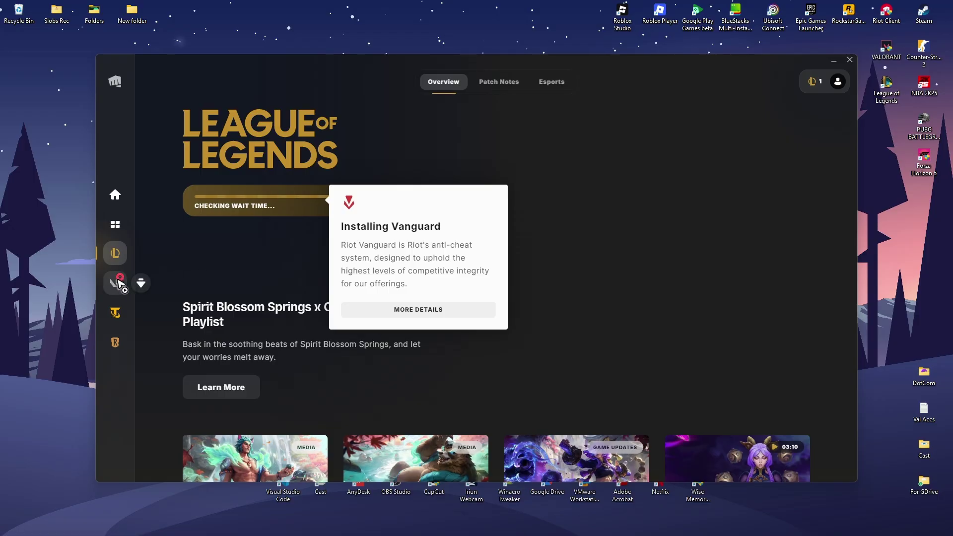